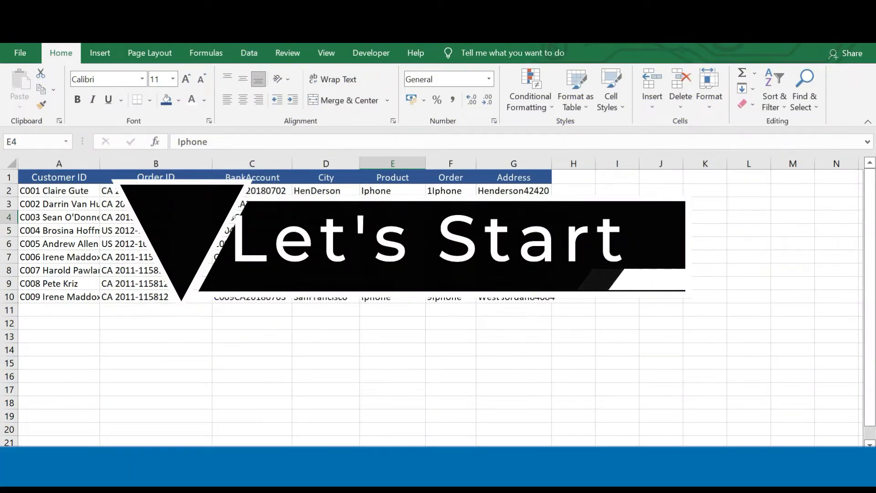
{"action": "left_click", "coordinate": [312, 213]}
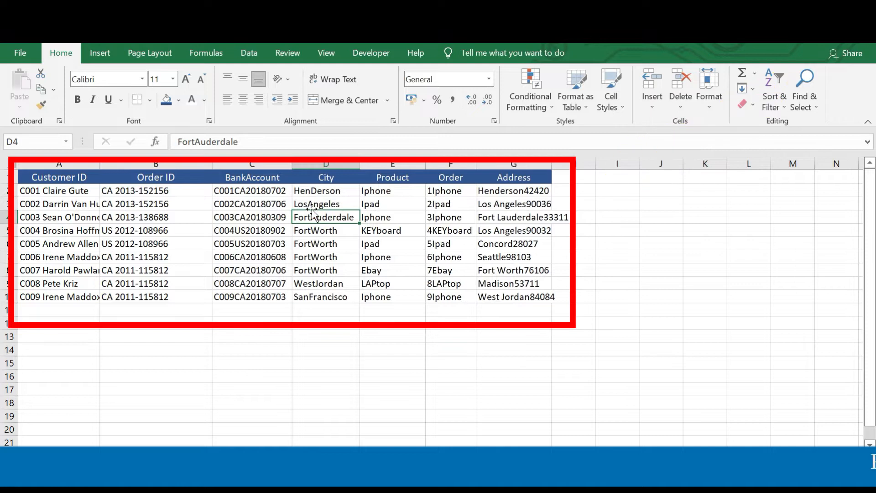
{"action": "left_click", "coordinate": [72, 178]}
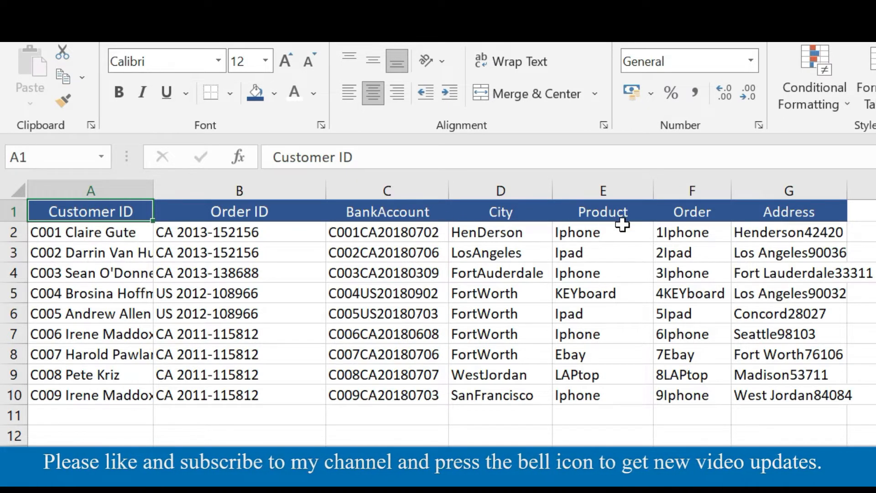
{"action": "left_click", "coordinate": [607, 272]}
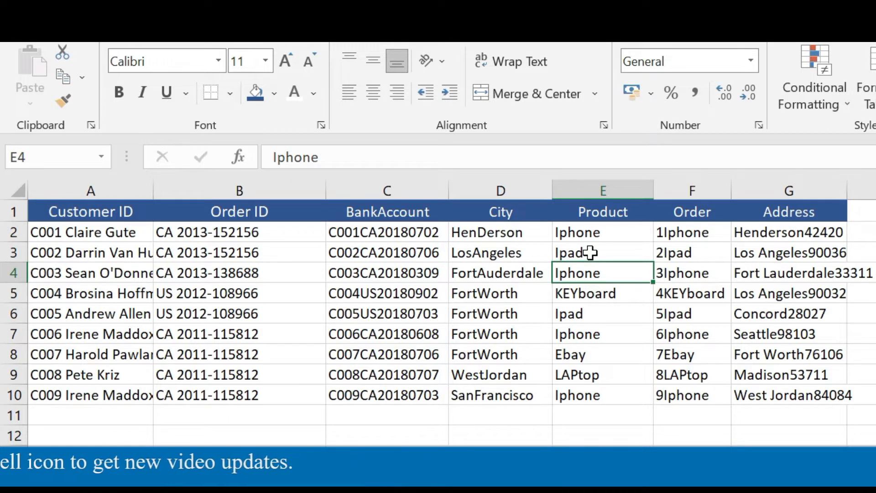
{"action": "left_click", "coordinate": [348, 265]}
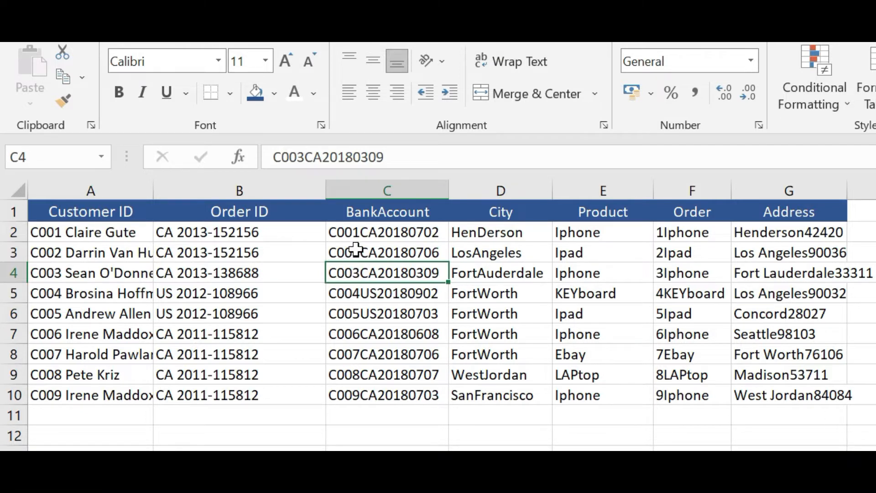
Load the data range A1:G10 into Power Query as a table with headers
{"action": "left_click", "coordinate": [356, 250]}
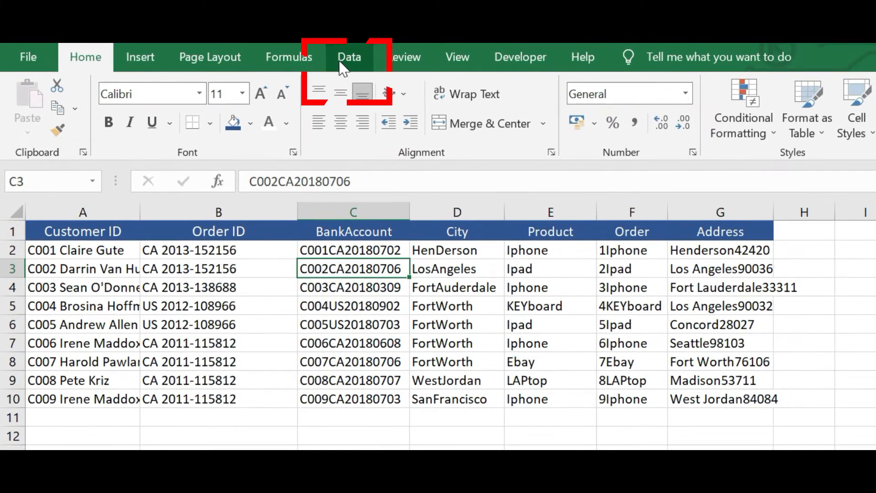
{"action": "left_click", "coordinate": [346, 63]}
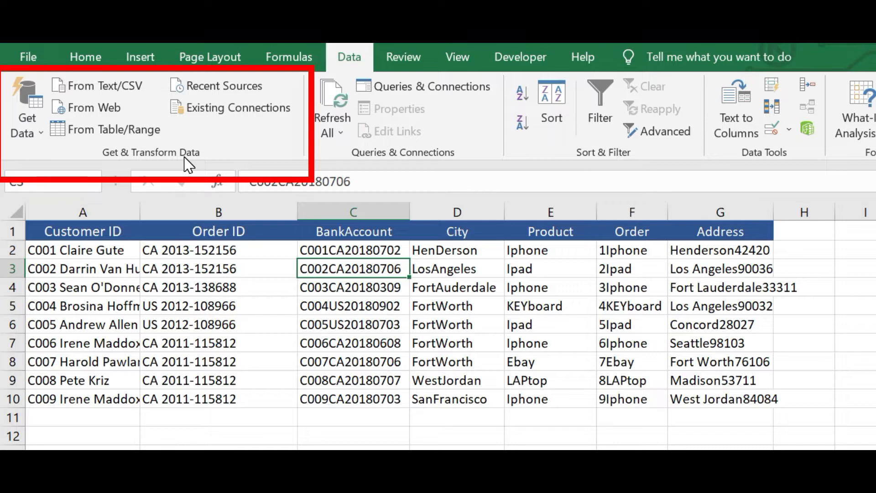
{"action": "left_click", "coordinate": [96, 132]}
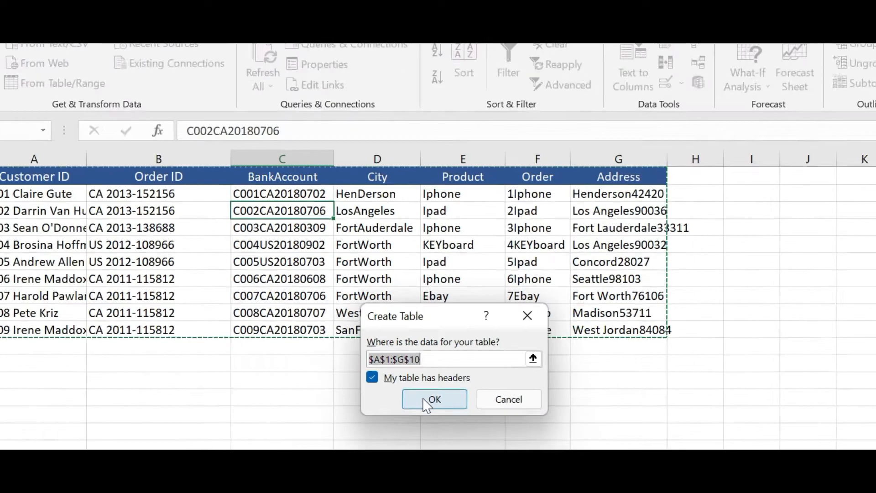
{"action": "left_click", "coordinate": [388, 302]}
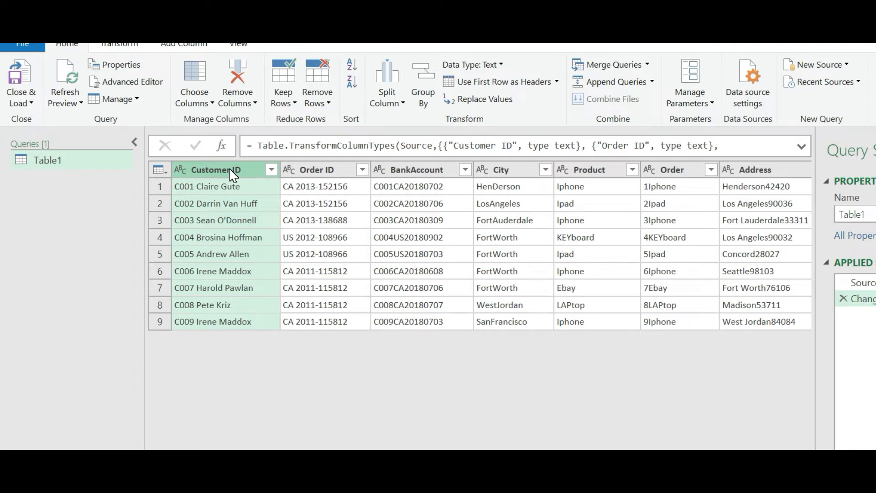
Review the Split Column methods available for the Customer ID column and the places that offer them
{"action": "right_click", "coordinate": [233, 175]}
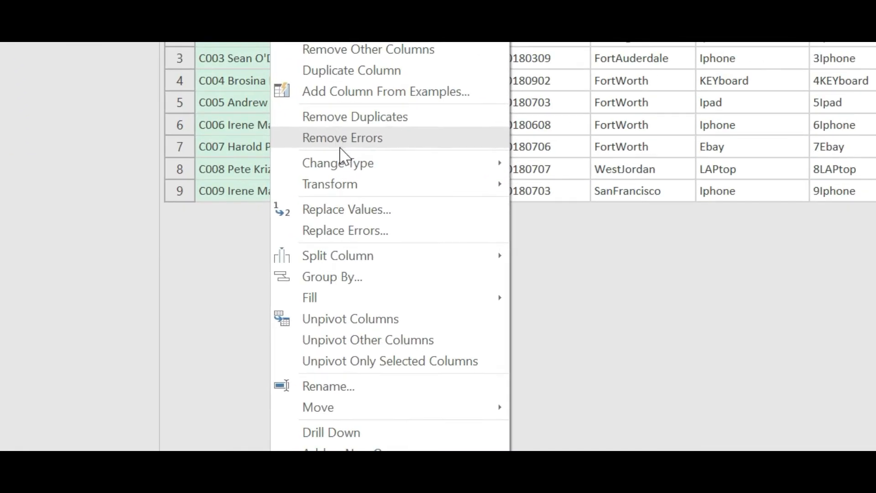
{"action": "mouse_move", "coordinate": [357, 257]}
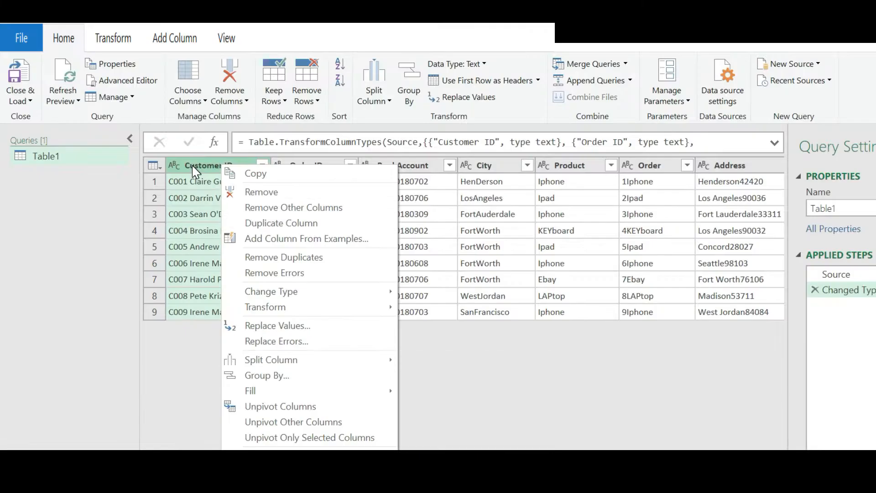
{"action": "left_click", "coordinate": [192, 165]}
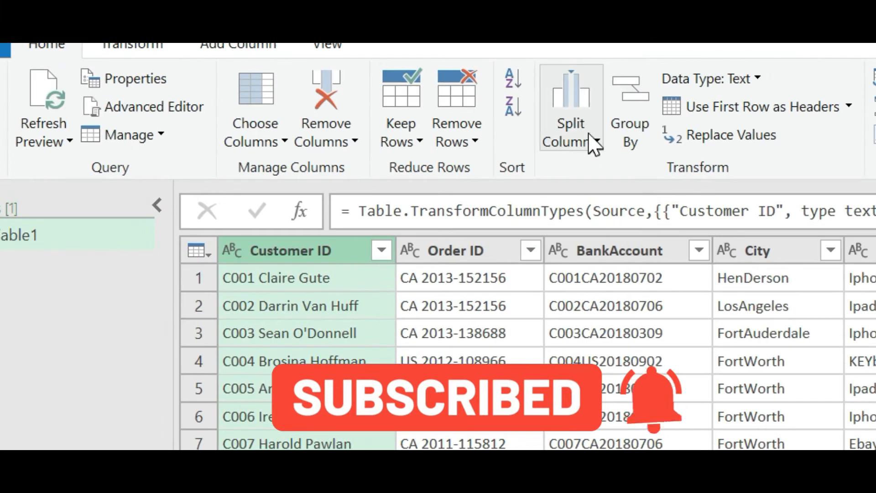
{"action": "left_click", "coordinate": [591, 138]}
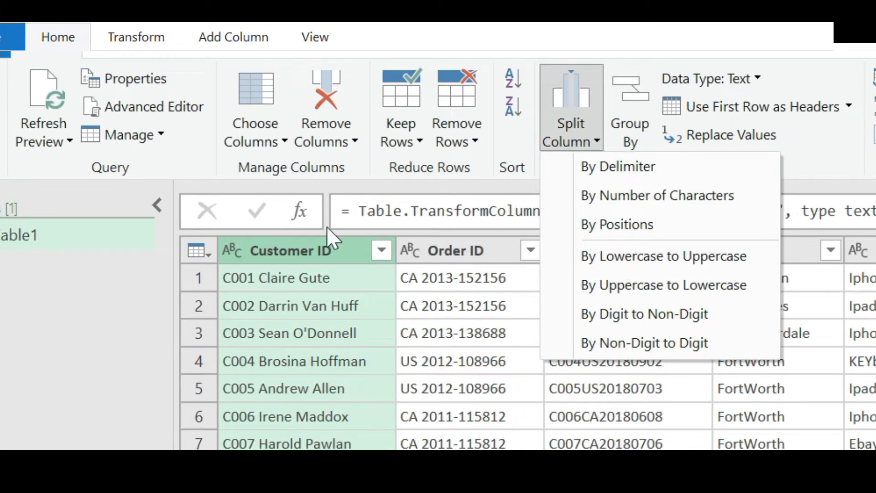
{"action": "left_click", "coordinate": [290, 249]}
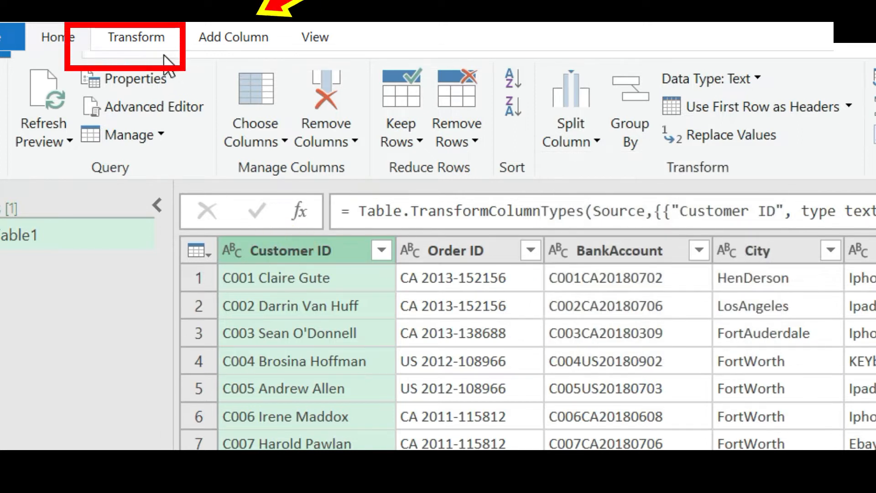
{"action": "left_click", "coordinate": [137, 37]}
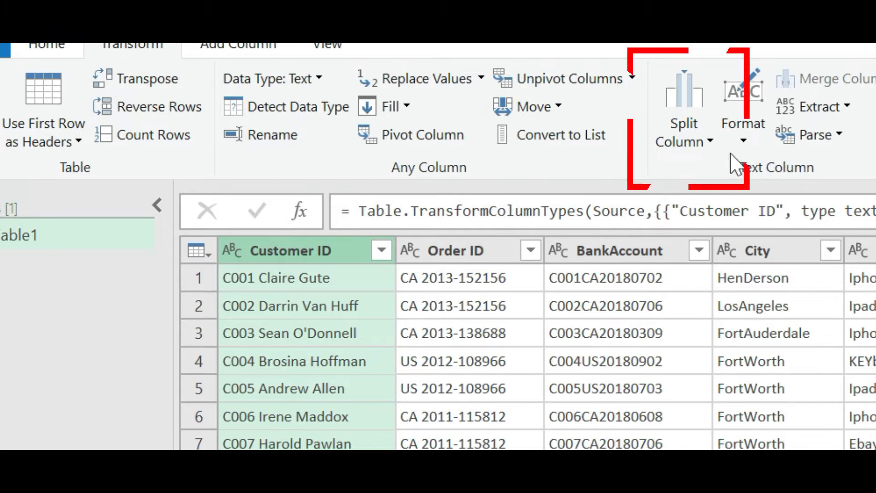
{"action": "left_click", "coordinate": [709, 145]}
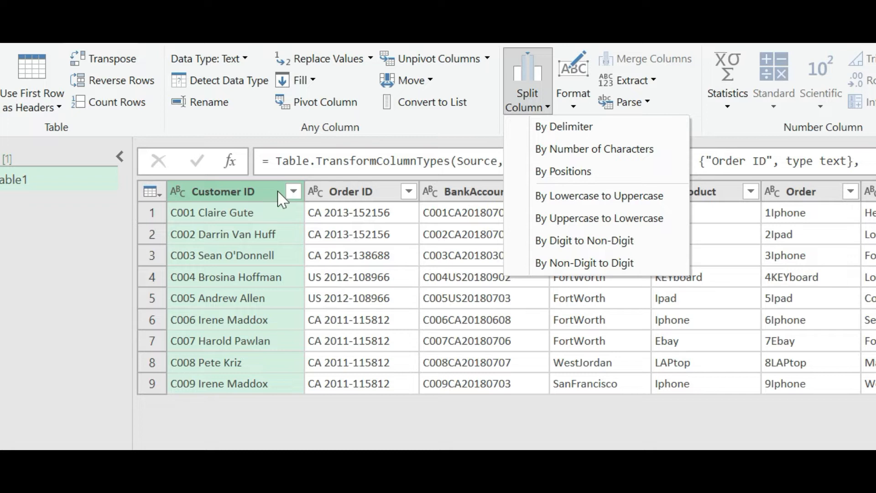
Try splitting the Customer ID column by the Space delimiter, choosing the left-most and then the right-most delimiter as split point
{"action": "left_click", "coordinate": [241, 195]}
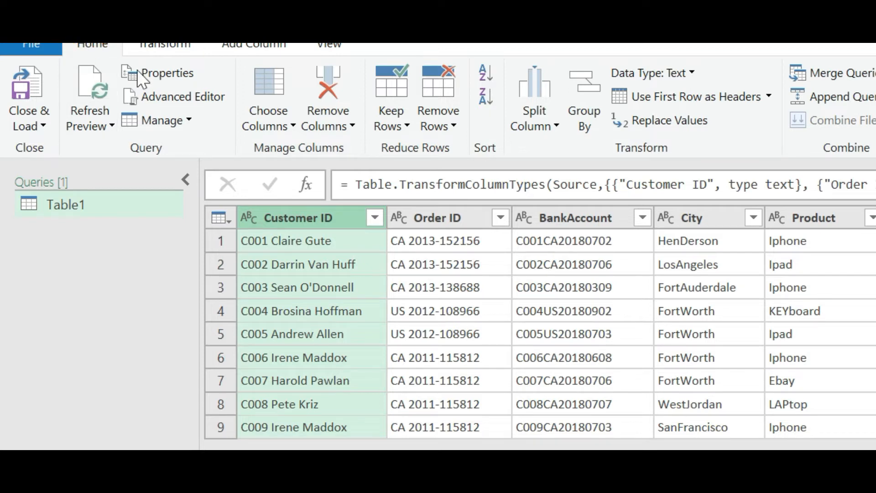
{"action": "left_click", "coordinate": [549, 128]}
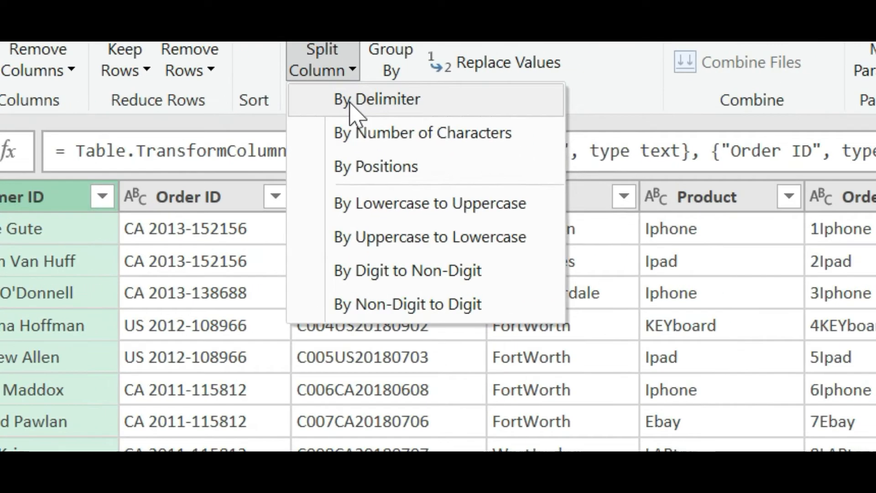
{"action": "left_click", "coordinate": [384, 111]}
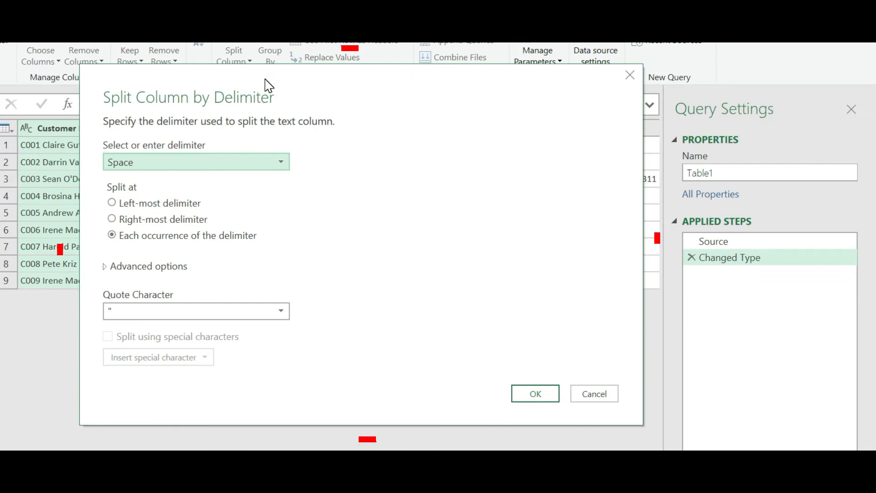
{"action": "left_click_drag", "start_coordinate": [186, 84], "coordinate": [209, 64]}
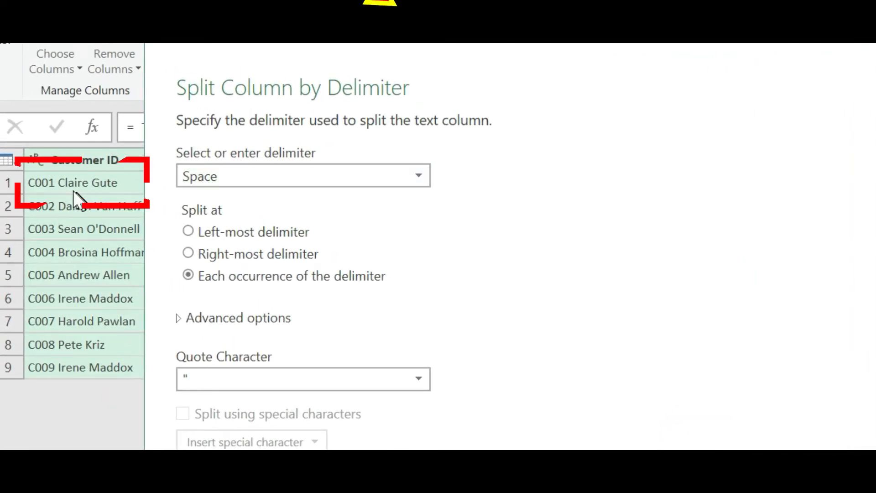
{"action": "left_click", "coordinate": [213, 175]}
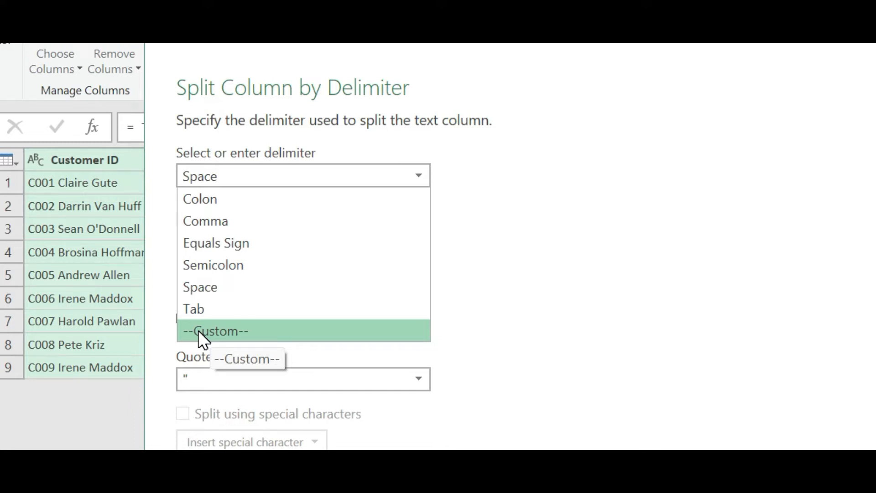
{"action": "left_click", "coordinate": [259, 175]}
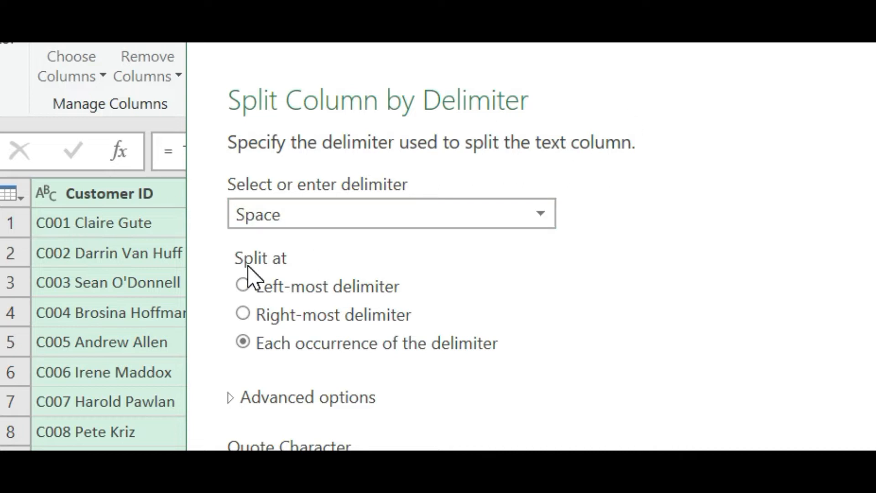
{"action": "left_click", "coordinate": [242, 286]}
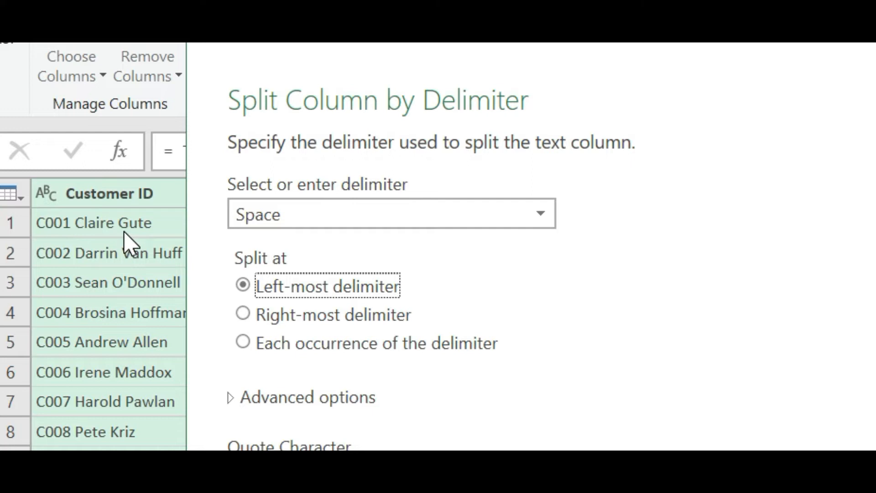
{"action": "left_click", "coordinate": [242, 314]}
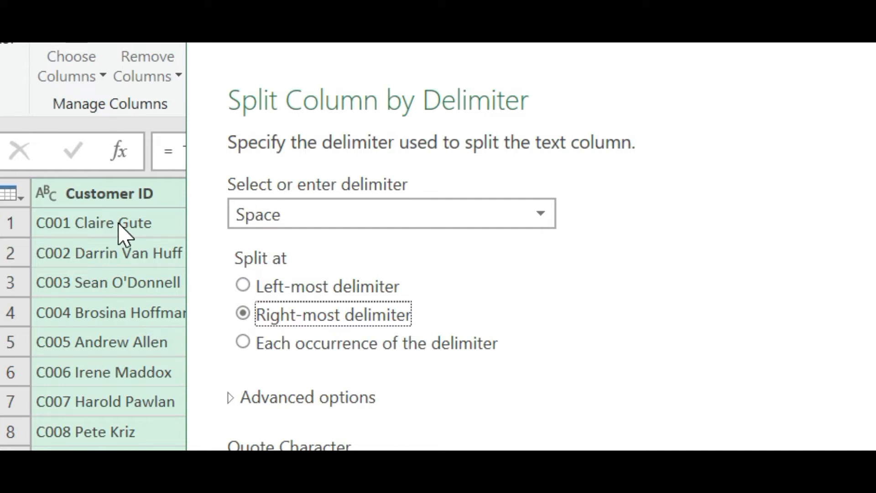
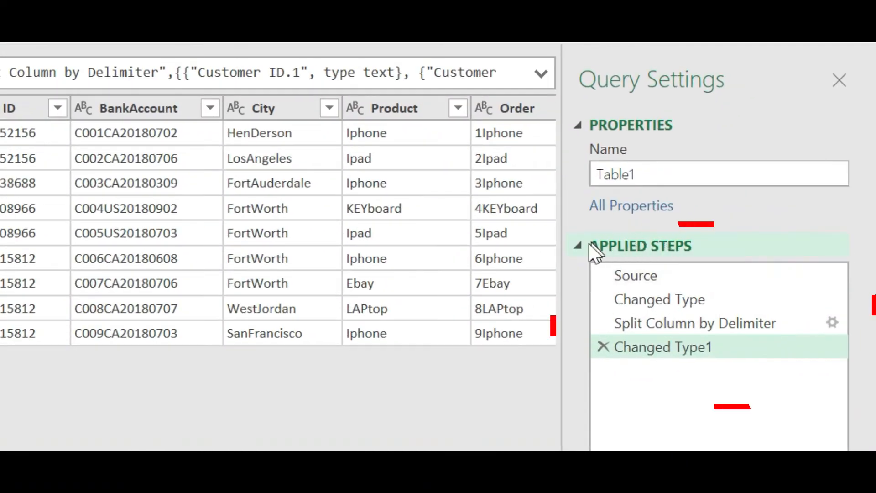
Delete the Changed Type1 and Split Column by Delimiter steps from the query to restore the Customer ID column
{"action": "left_click", "coordinate": [603, 347]}
{"action": "left_click", "coordinate": [603, 323]}
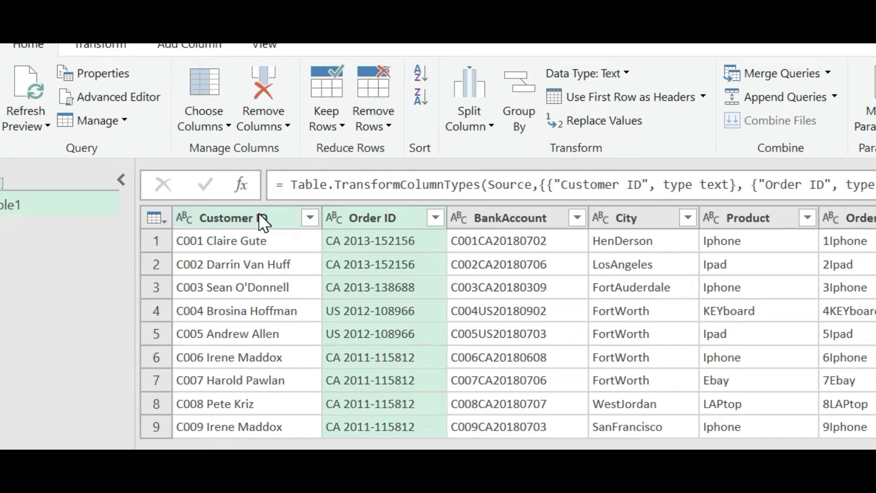
{"action": "left_click", "coordinate": [257, 214]}
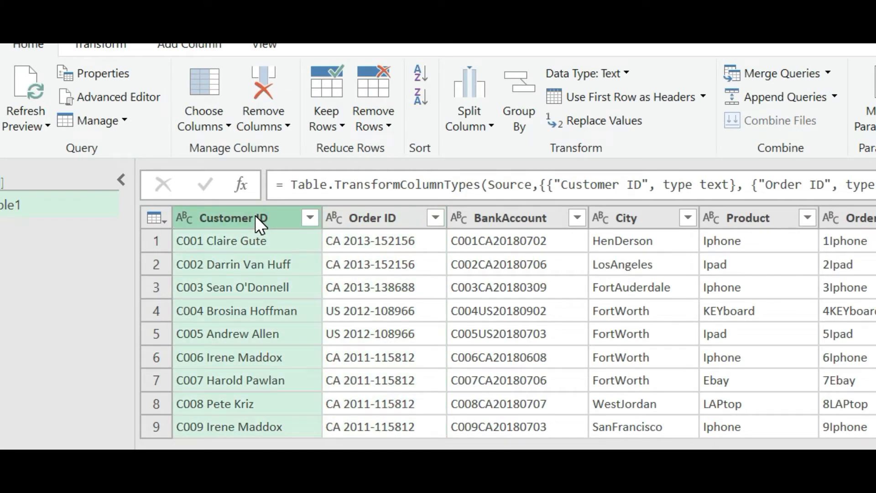
Set up a delimiter split of the Order ID column with a custom hyphen "-" as the delimiter
{"action": "left_click", "coordinate": [384, 217]}
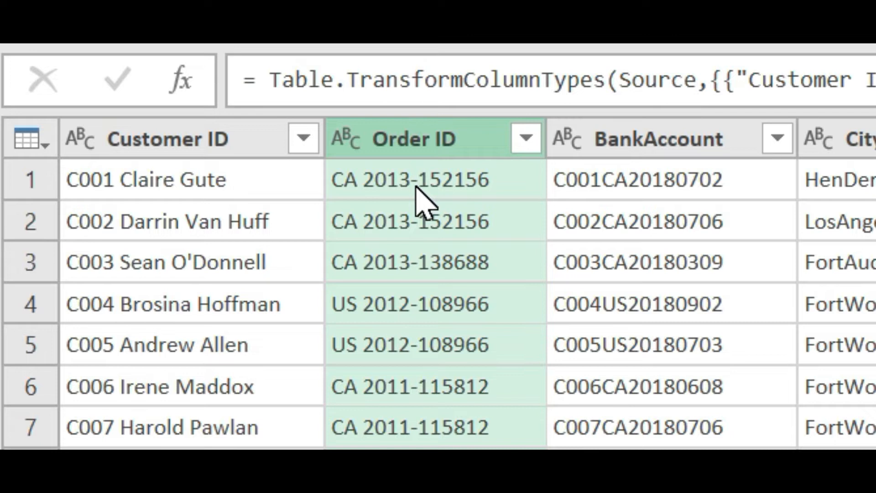
{"action": "left_click", "coordinate": [408, 132]}
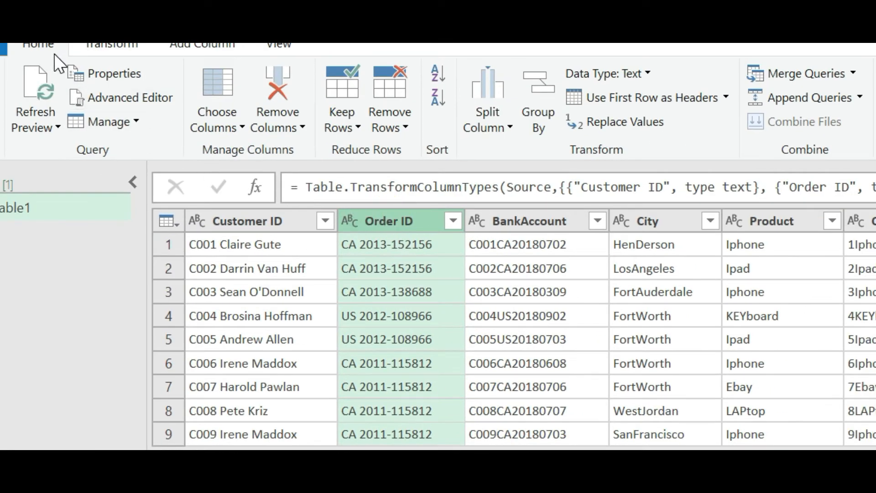
{"action": "left_click", "coordinate": [501, 128]}
{"action": "left_click", "coordinate": [510, 146]}
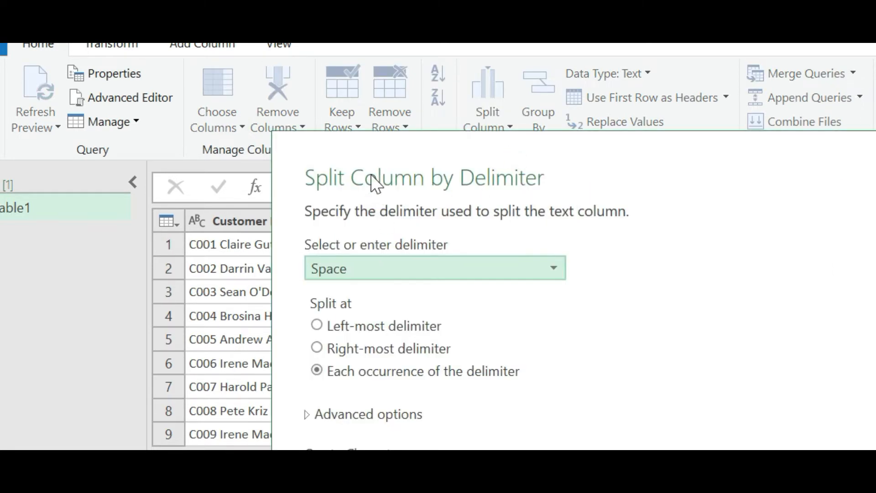
{"action": "left_click_drag", "start_coordinate": [371, 152], "coordinate": [315, 280]}
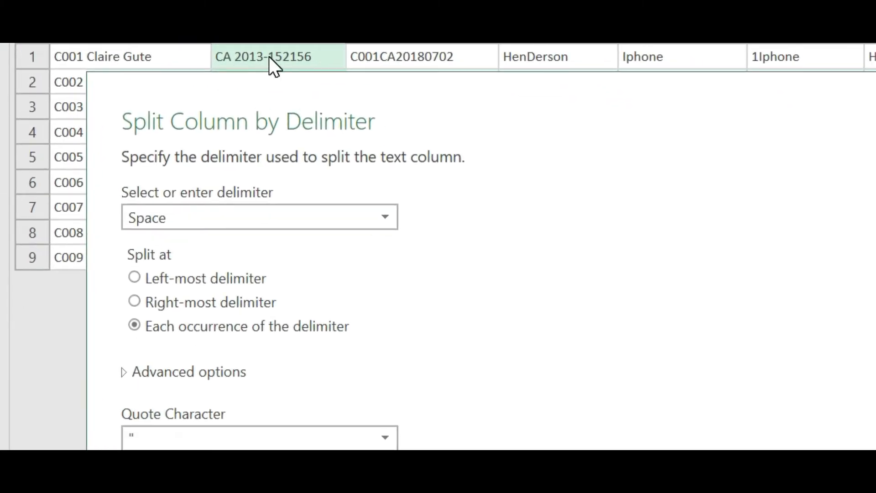
{"action": "left_click", "coordinate": [236, 211]}
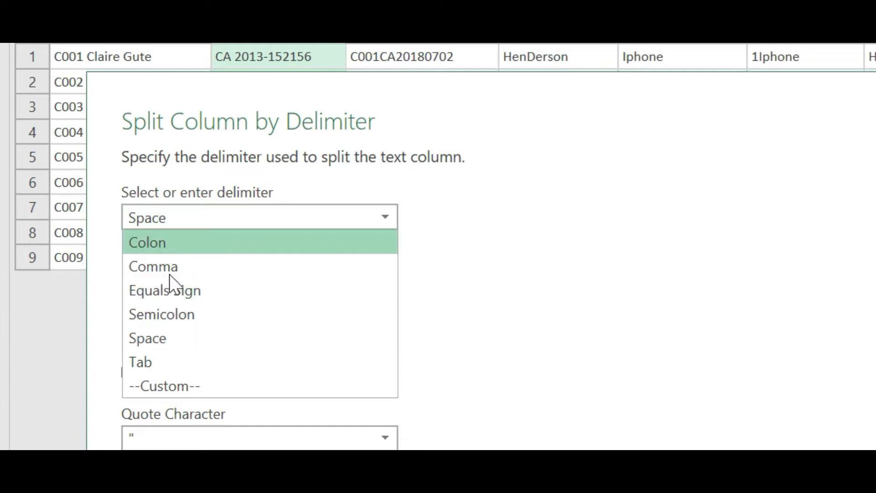
{"action": "left_click", "coordinate": [165, 385]}
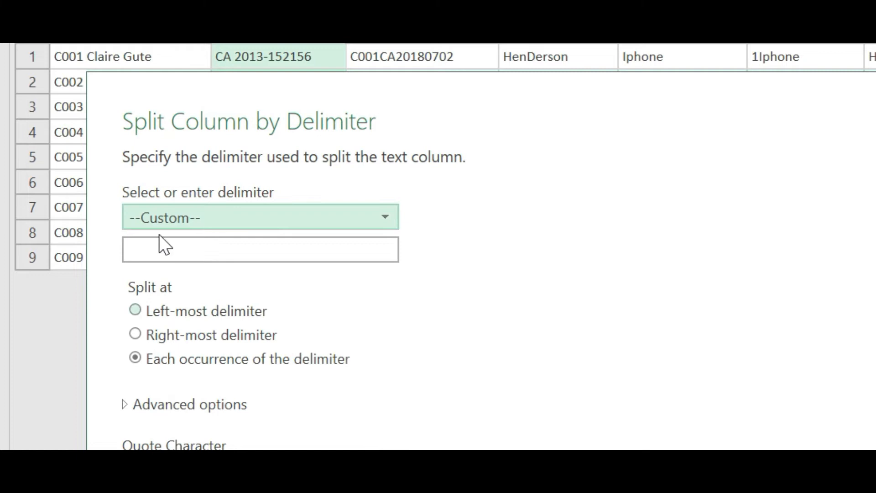
{"action": "left_click", "coordinate": [157, 247]}
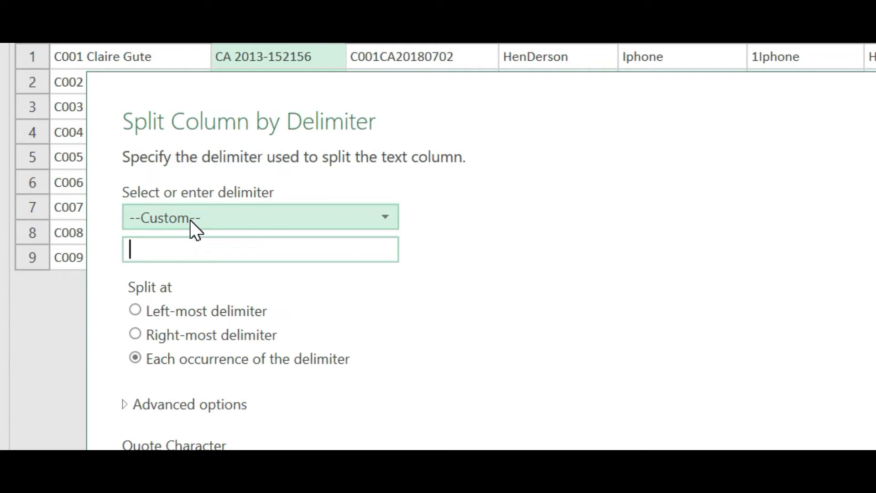
{"action": "left_click", "coordinate": [132, 247]}
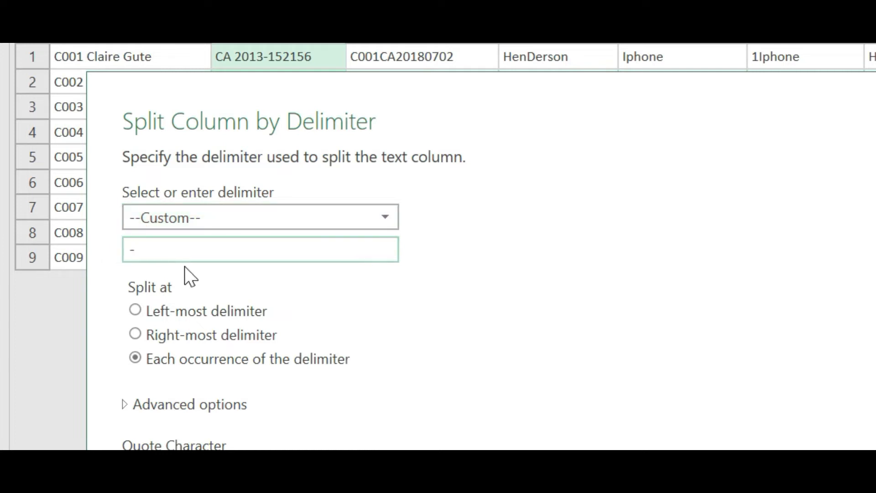
Split the Order ID column into rows at the left-most delimiter and compare the first two resulting rows
{"action": "left_click", "coordinate": [139, 312]}
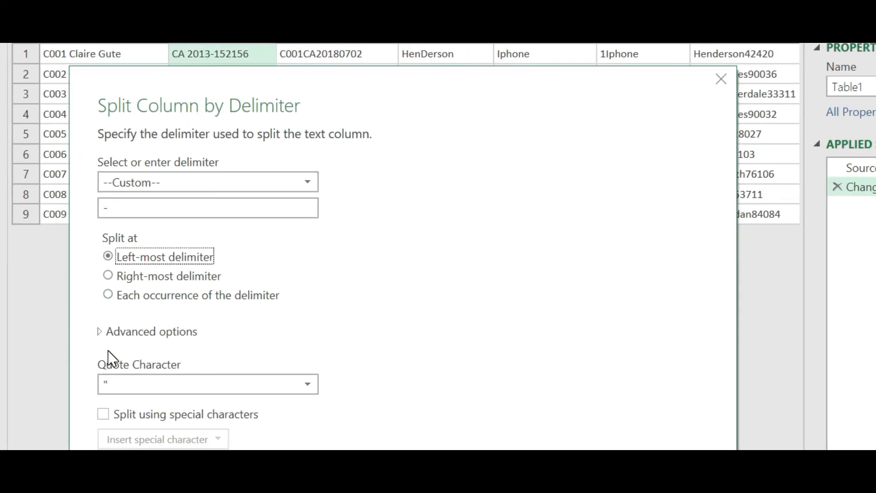
{"action": "left_click", "coordinate": [103, 333]}
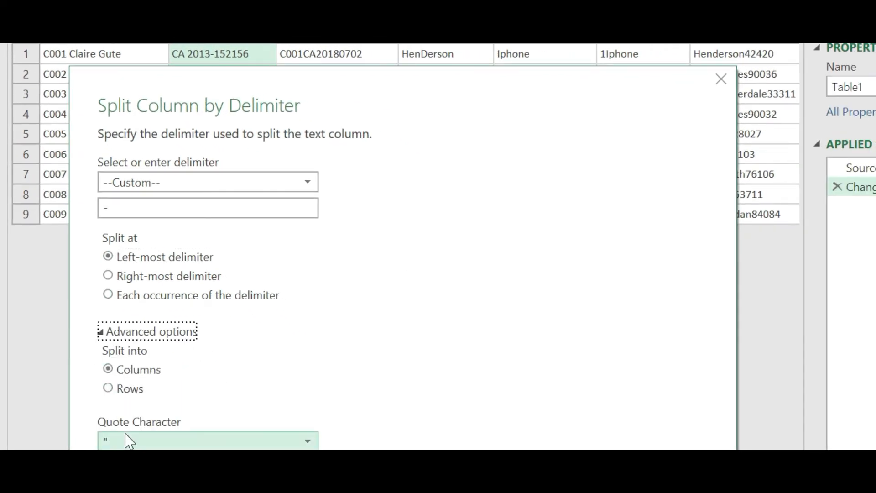
{"action": "left_click", "coordinate": [110, 390]}
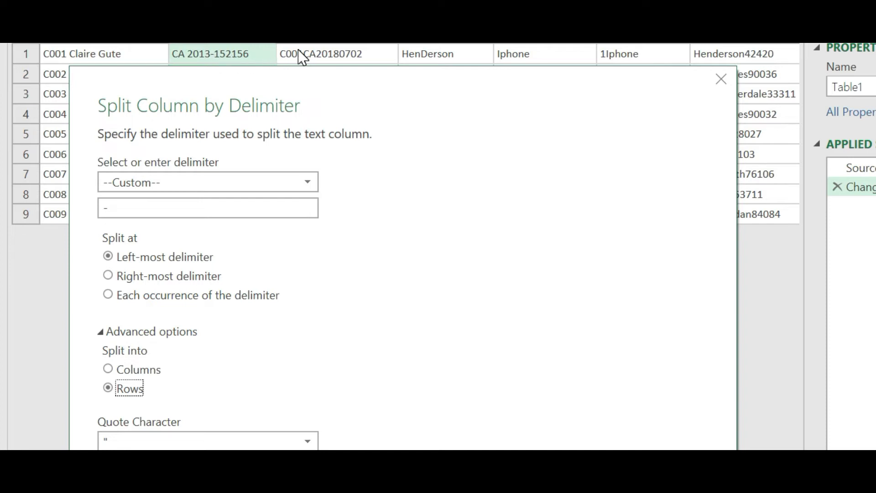
{"action": "left_click_drag", "start_coordinate": [244, 85], "coordinate": [307, 43]}
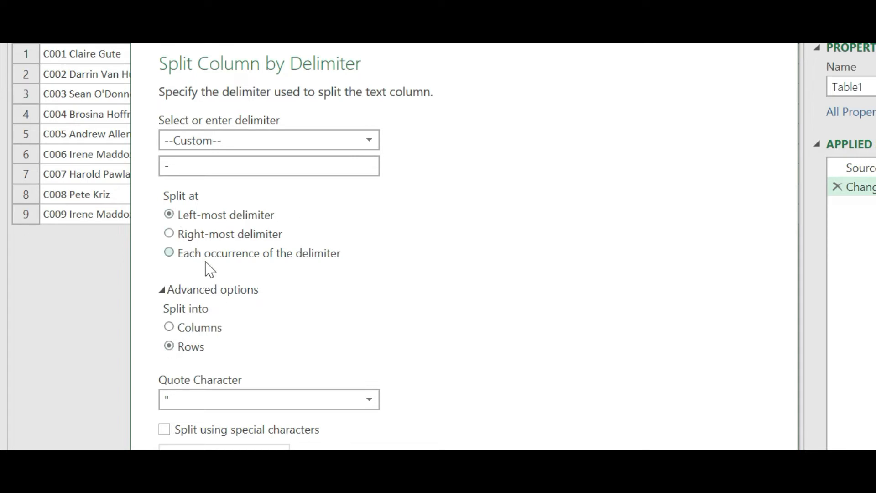
{"action": "left_click", "coordinate": [657, 486]}
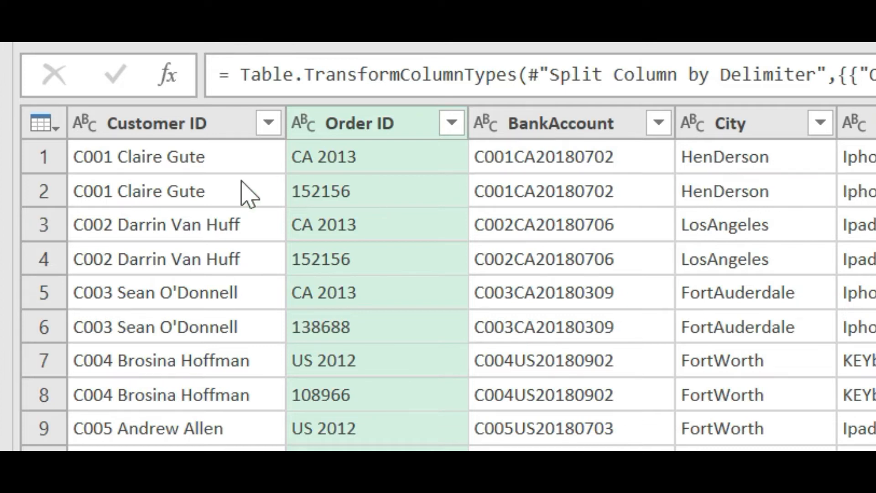
{"action": "left_click", "coordinate": [44, 156]}
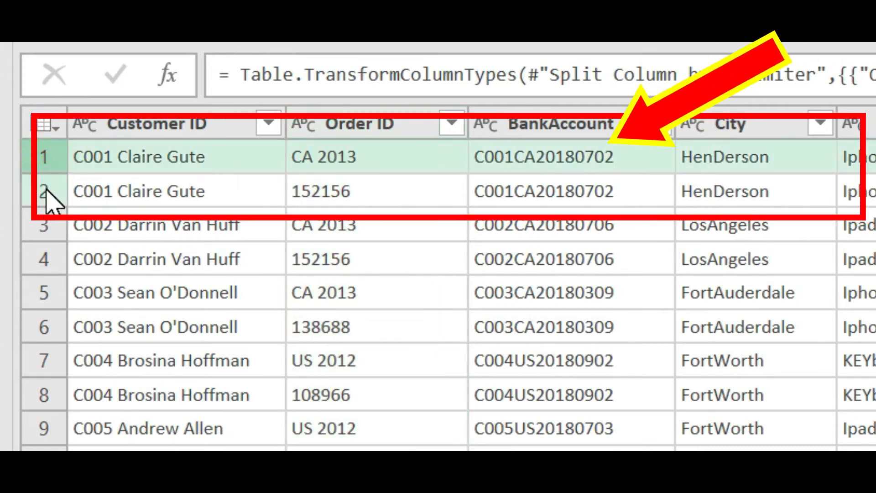
{"action": "left_click", "coordinate": [47, 191]}
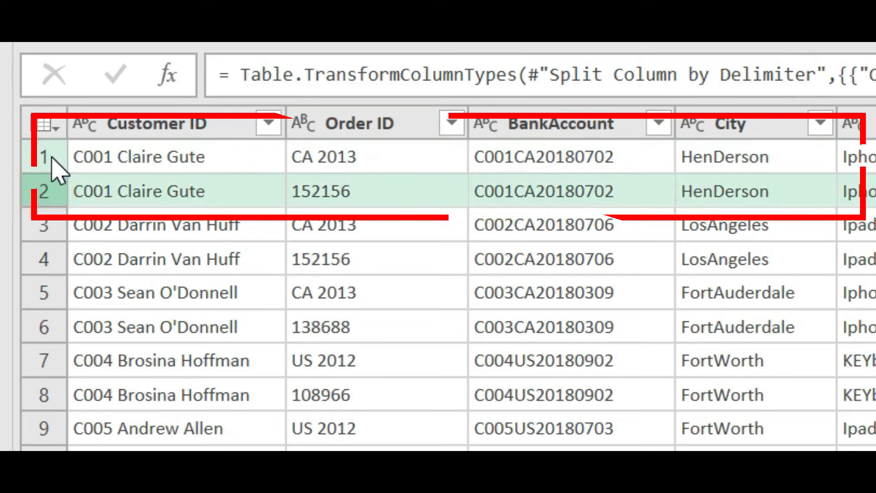
{"action": "left_click", "coordinate": [51, 157]}
{"action": "left_click", "coordinate": [49, 192]}
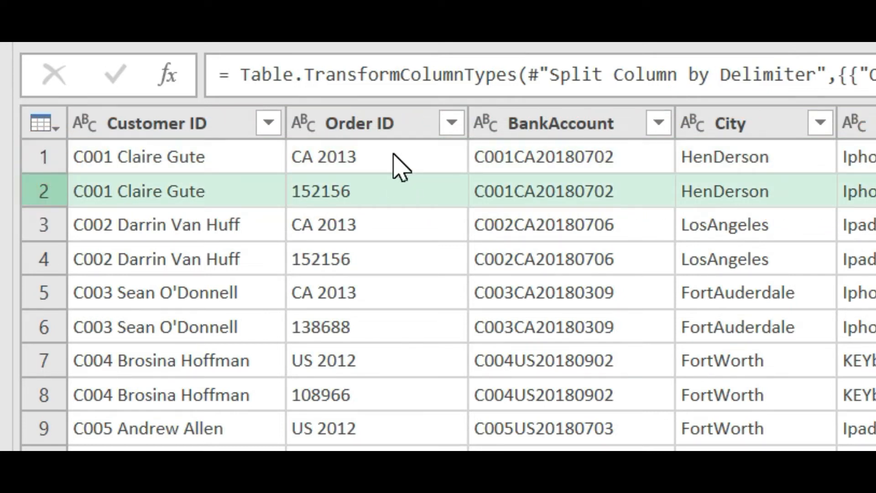
Set up a split of the BankAccount column by number of characters, using 4 characters
{"action": "left_click", "coordinate": [588, 132]}
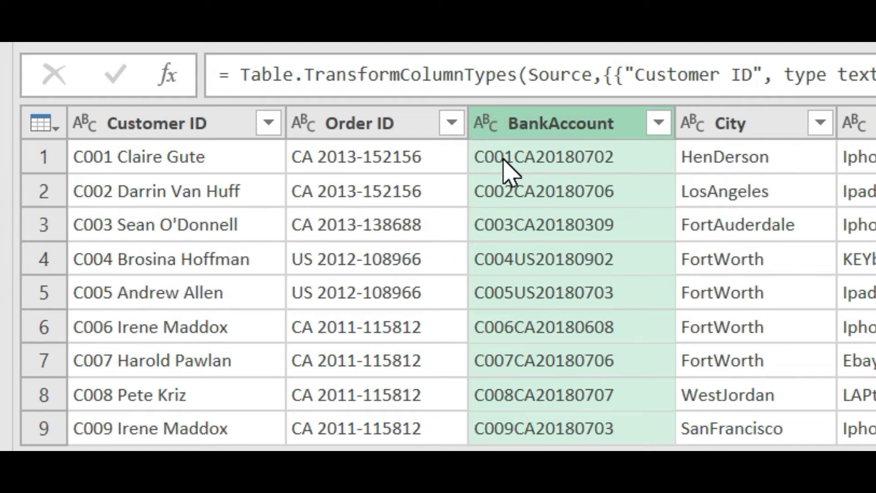
{"action": "left_click", "coordinate": [542, 121]}
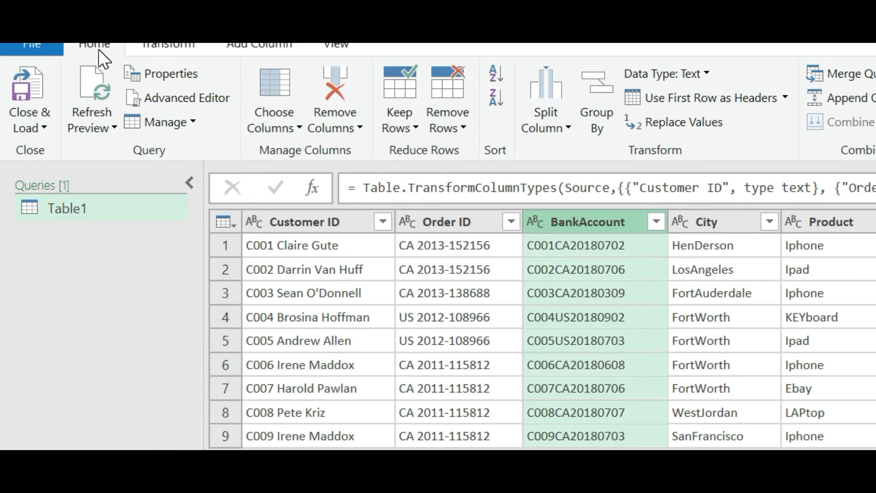
{"action": "left_click", "coordinate": [569, 130]}
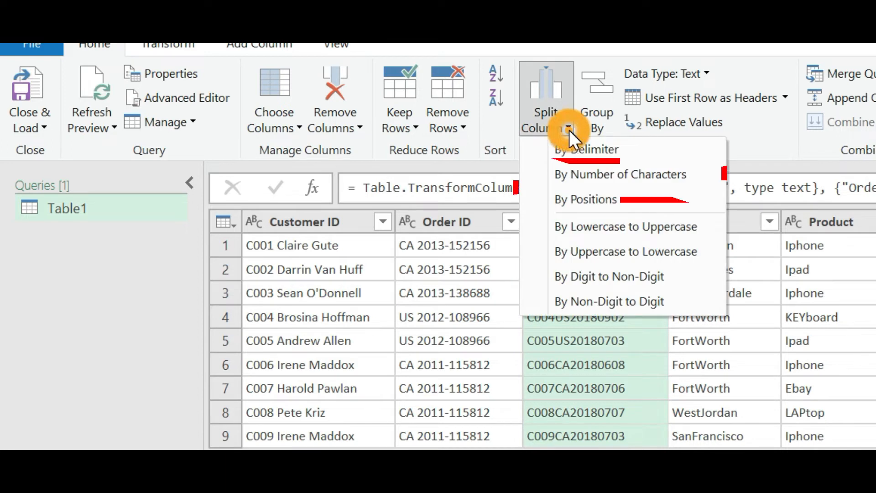
{"action": "left_click", "coordinate": [592, 175]}
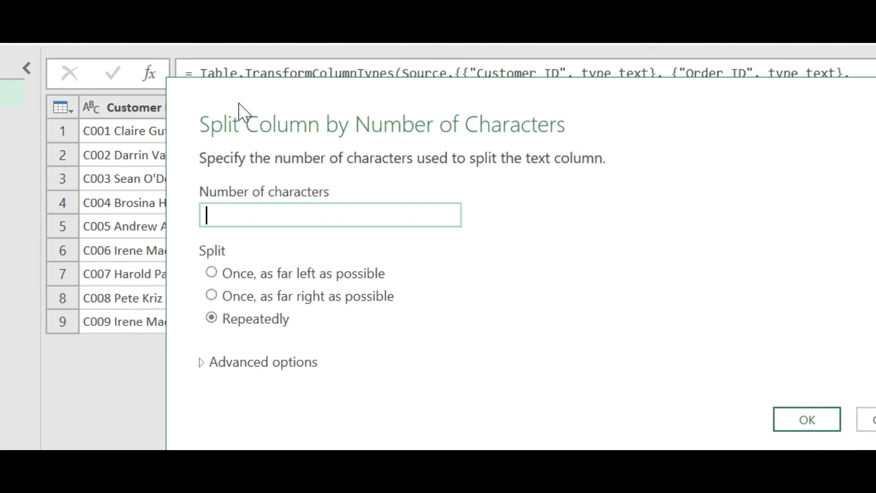
{"action": "left_click_drag", "start_coordinate": [221, 101], "coordinate": [206, 173]}
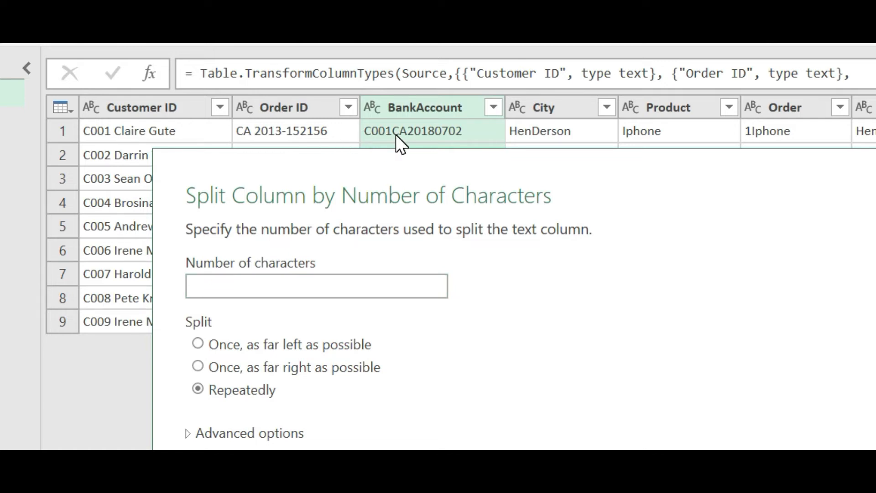
{"action": "left_click", "coordinate": [293, 279]}
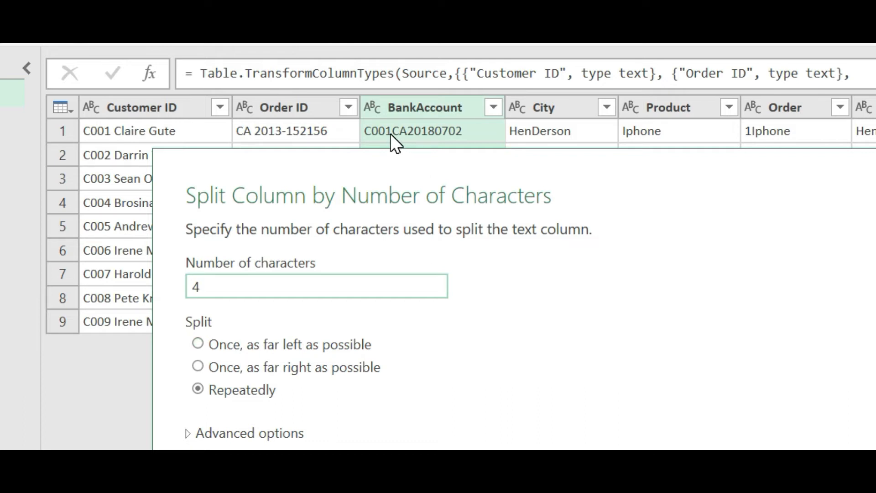
Try the far-right and repeated split modes, then apply the BankAccount split once, as far left as possible
{"action": "left_click", "coordinate": [198, 366]}
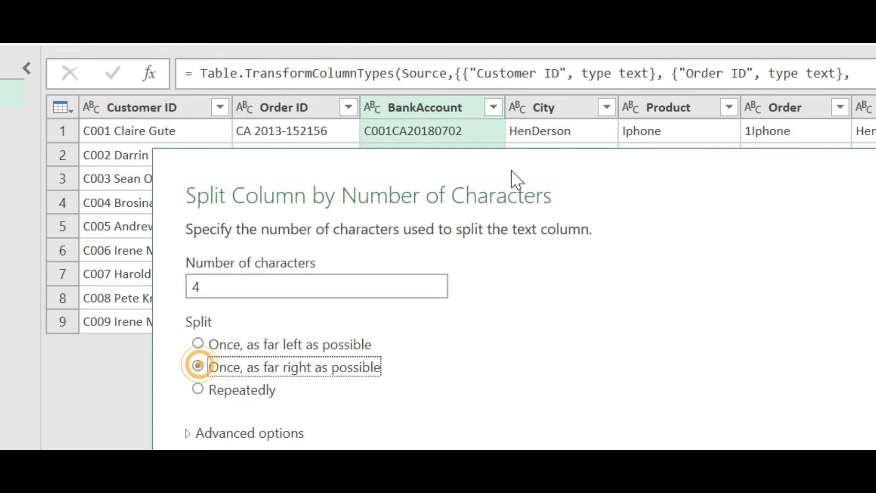
{"action": "left_click", "coordinate": [197, 387]}
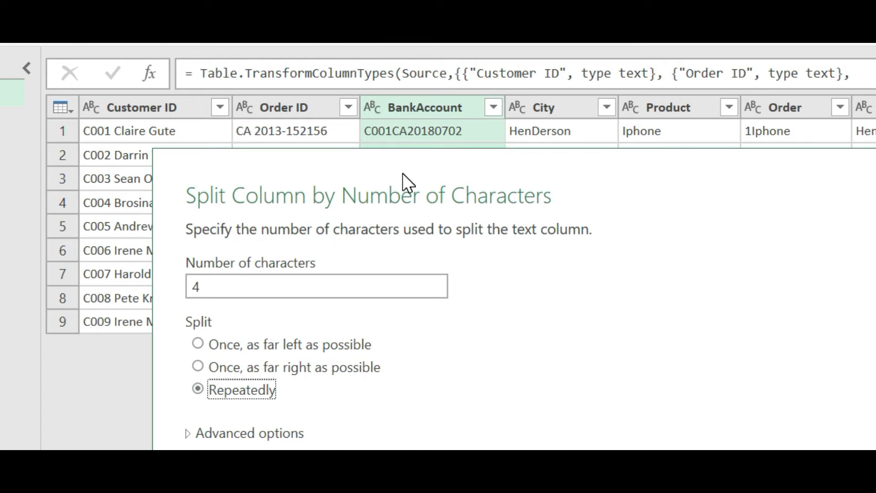
{"action": "left_click", "coordinate": [197, 342]}
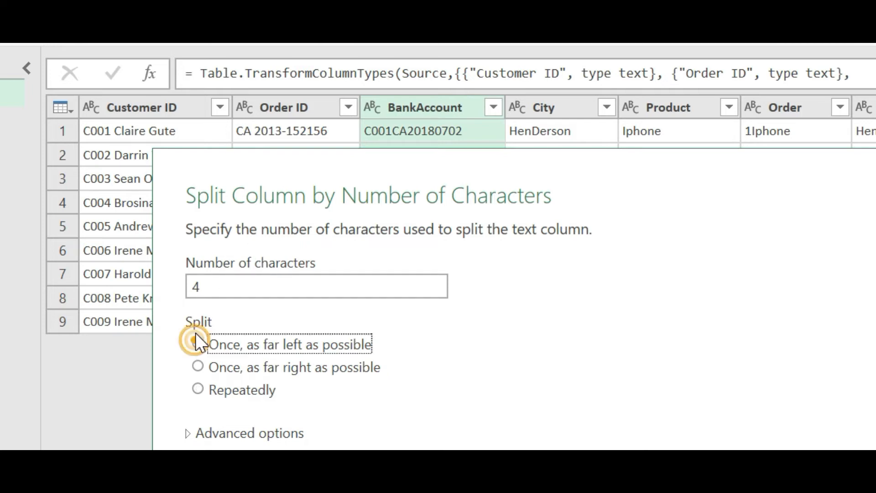
{"action": "left_click", "coordinate": [652, 416]}
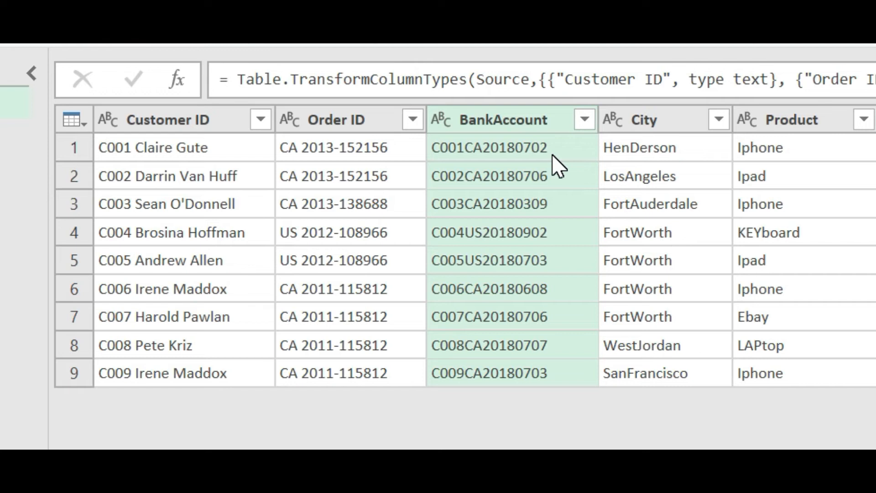
Split the BankAccount column by positions at 0,4,6
{"action": "left_click", "coordinate": [520, 116]}
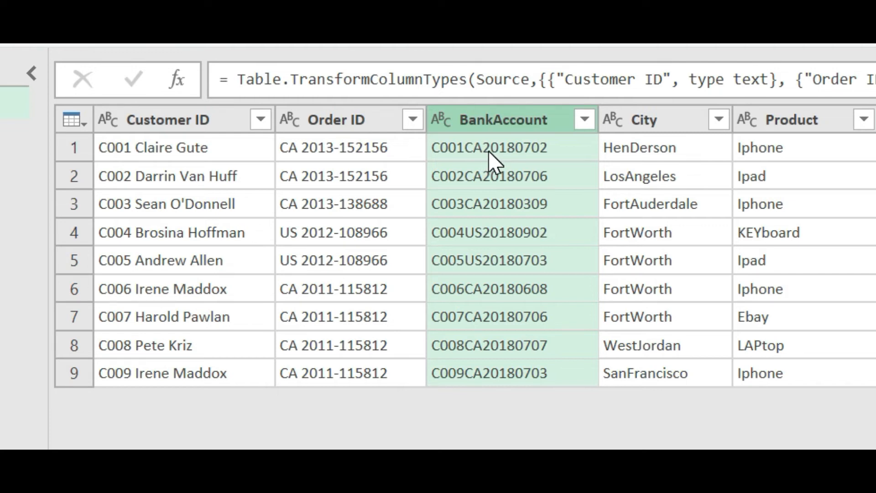
{"action": "left_click", "coordinate": [519, 114]}
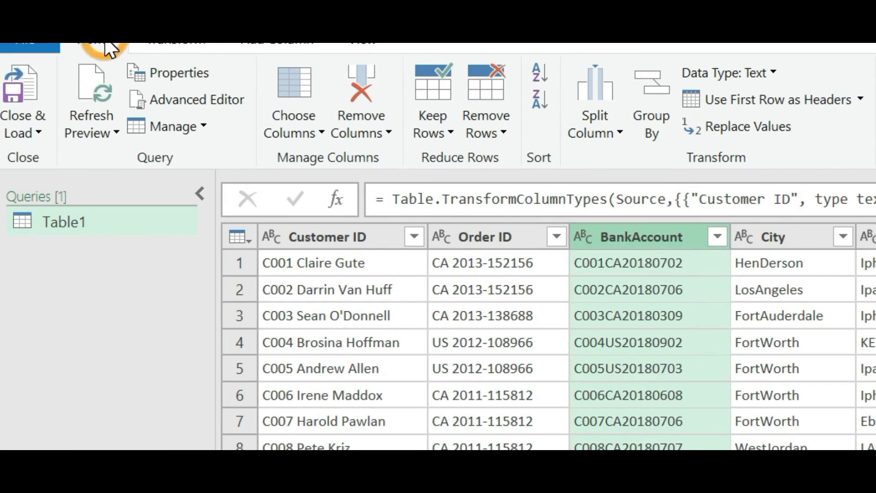
{"action": "left_click", "coordinate": [618, 132]}
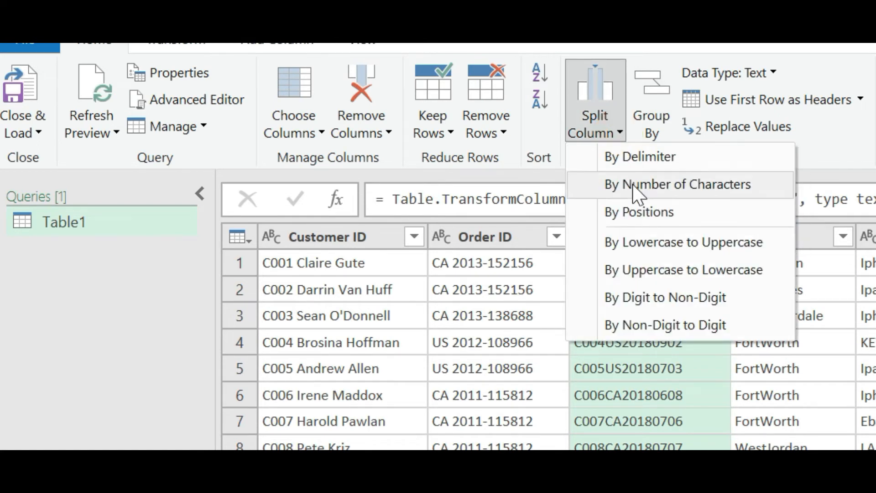
{"action": "left_click", "coordinate": [628, 210]}
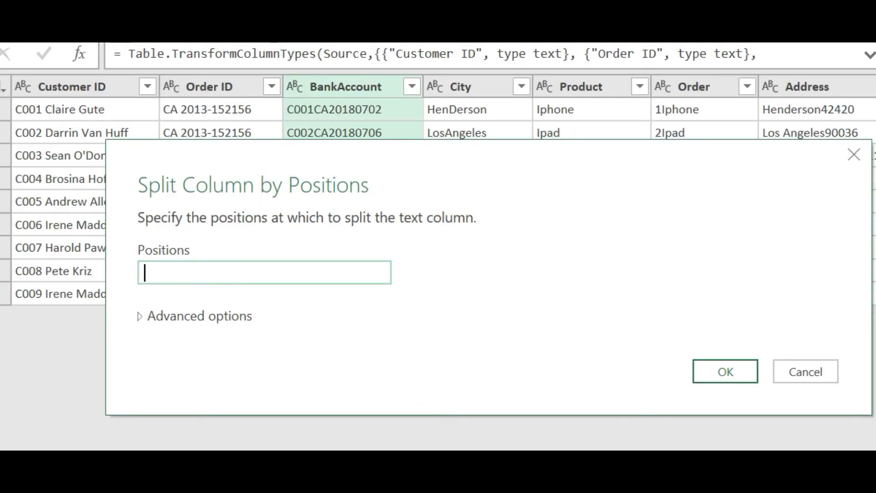
{"action": "type", "text": "0"}
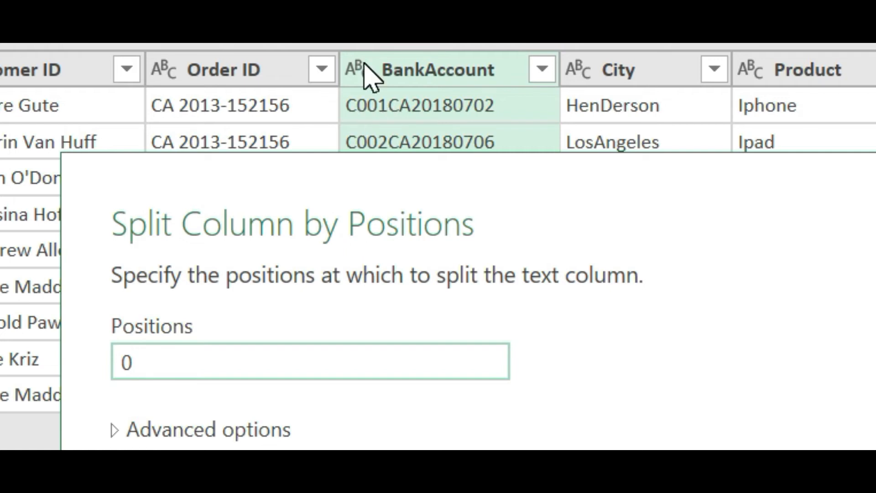
{"action": "type", "text": ",4,"}
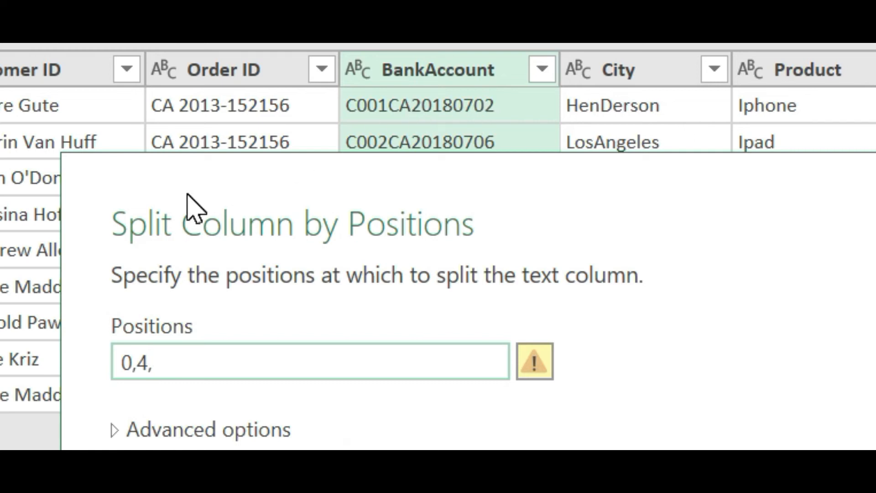
{"action": "type", "text": "6"}
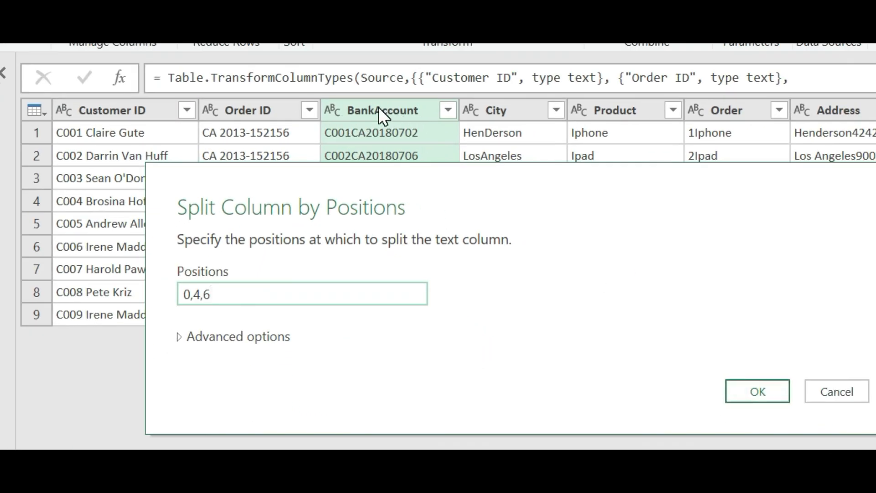
{"action": "left_click", "coordinate": [733, 387]}
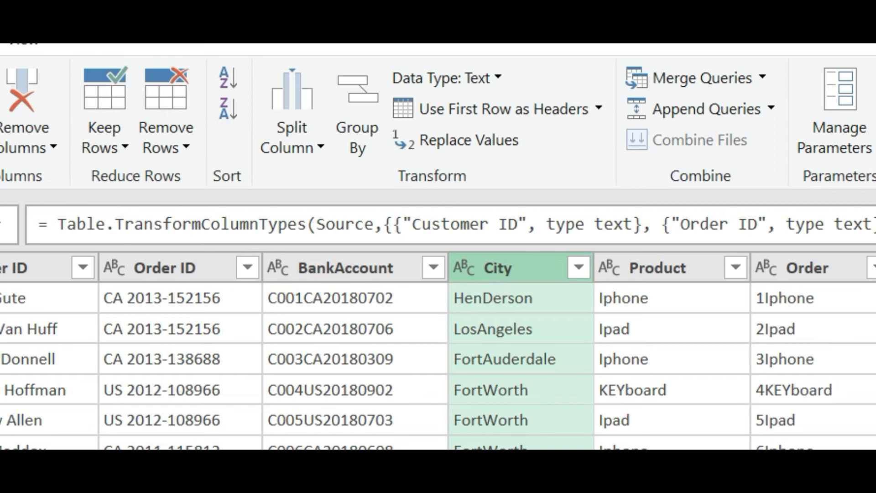
Split the City column at each transition from lowercase to uppercase letters
{"action": "left_click", "coordinate": [266, 149]}
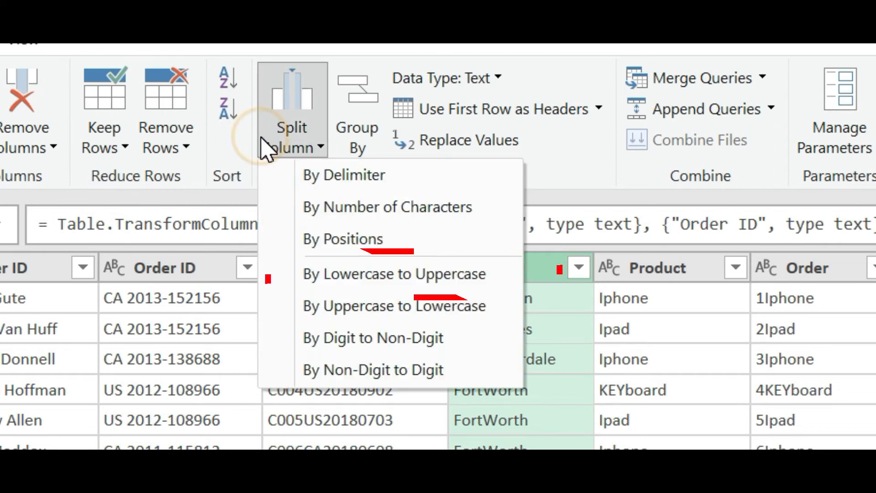
{"action": "left_click", "coordinate": [364, 282]}
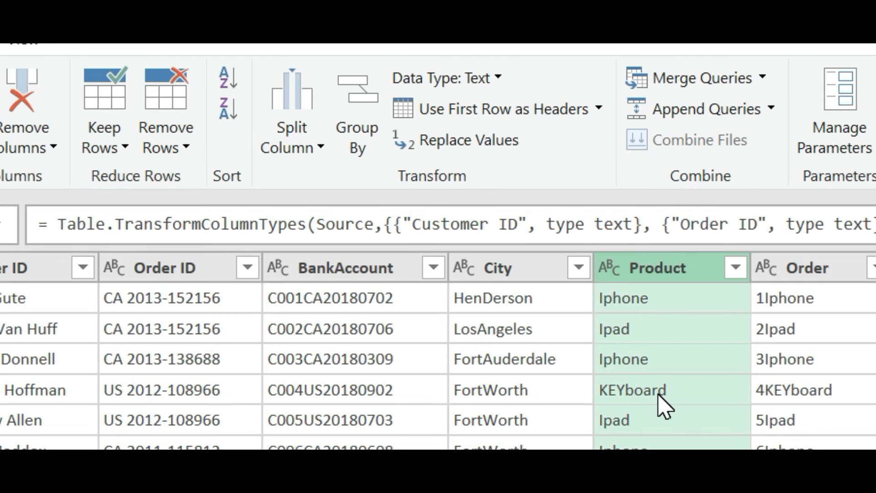
Split the Product column at each transition from uppercase to lowercase letters
{"action": "left_click", "coordinate": [629, 270]}
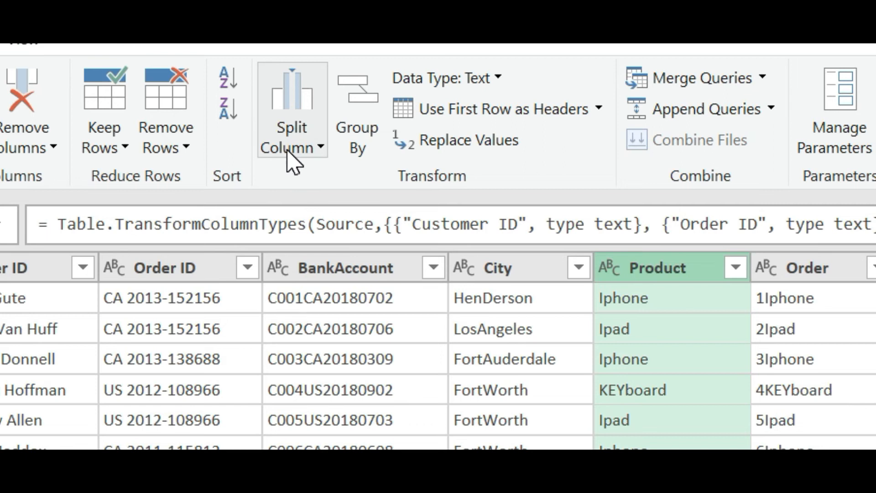
{"action": "left_click", "coordinate": [302, 151]}
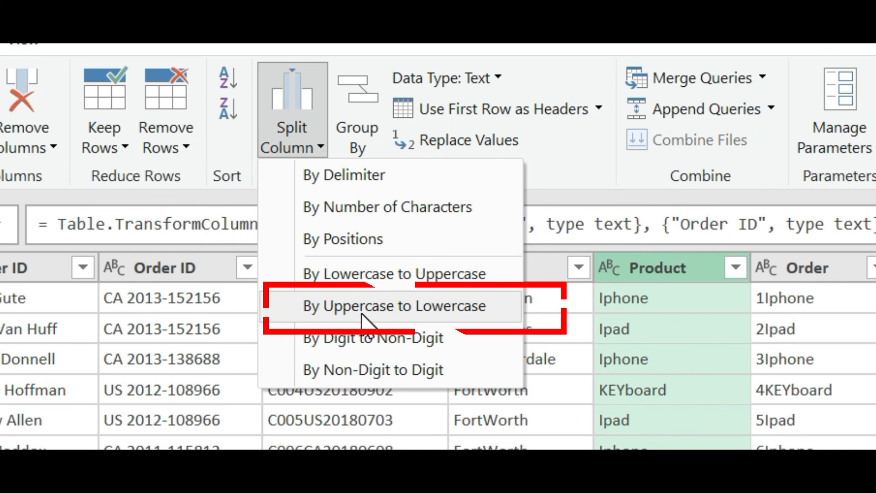
{"action": "left_click", "coordinate": [343, 315]}
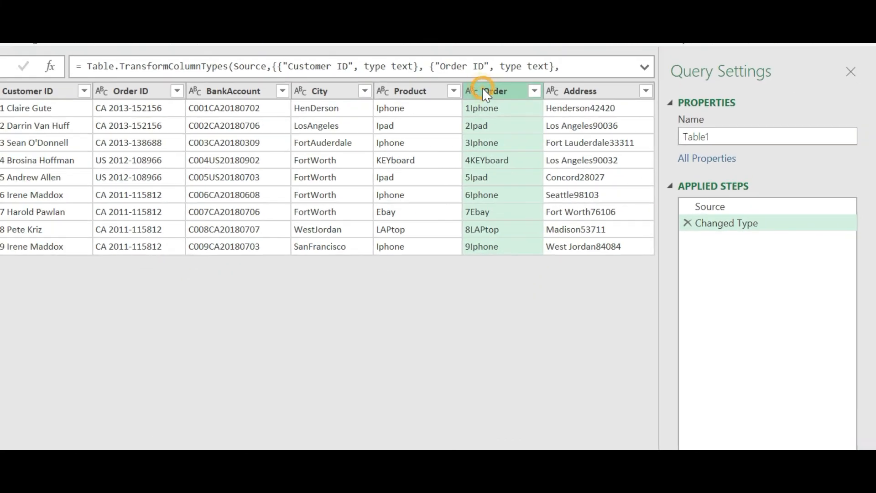
Split the Order column by digit to non-digit, separating the leading number from the product name
{"action": "right_click", "coordinate": [487, 93]}
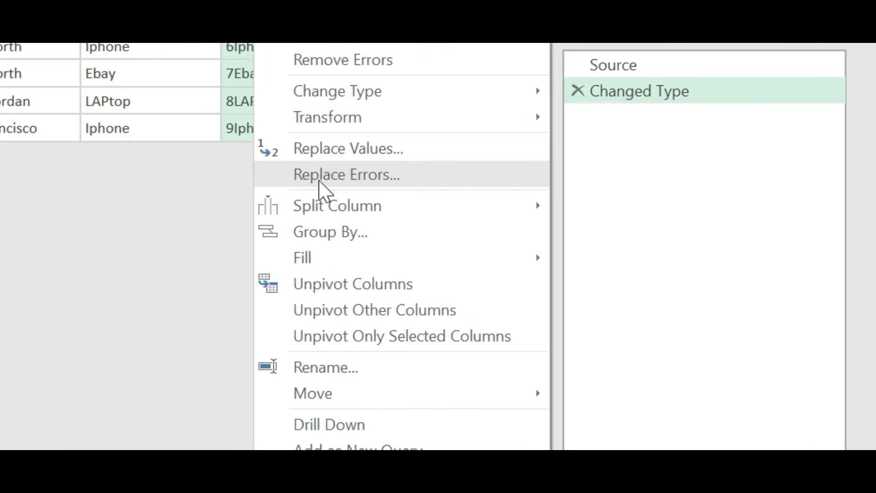
{"action": "mouse_move", "coordinate": [527, 297]}
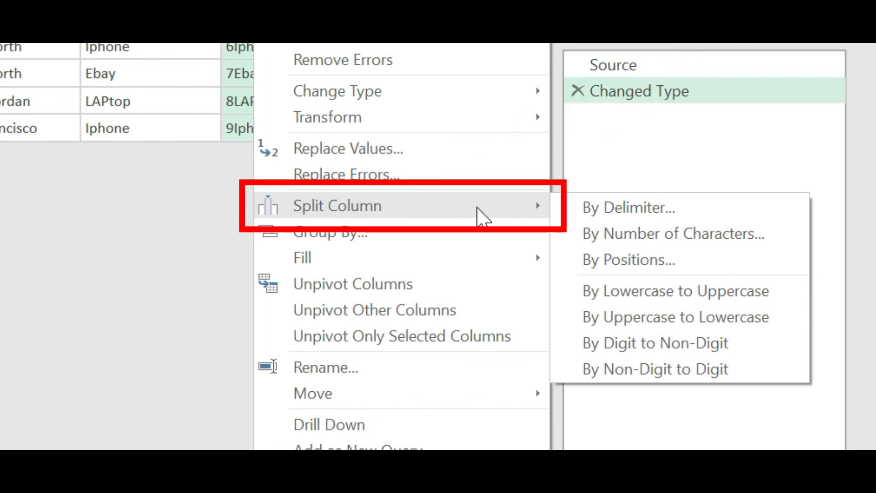
{"action": "left_click", "coordinate": [618, 347]}
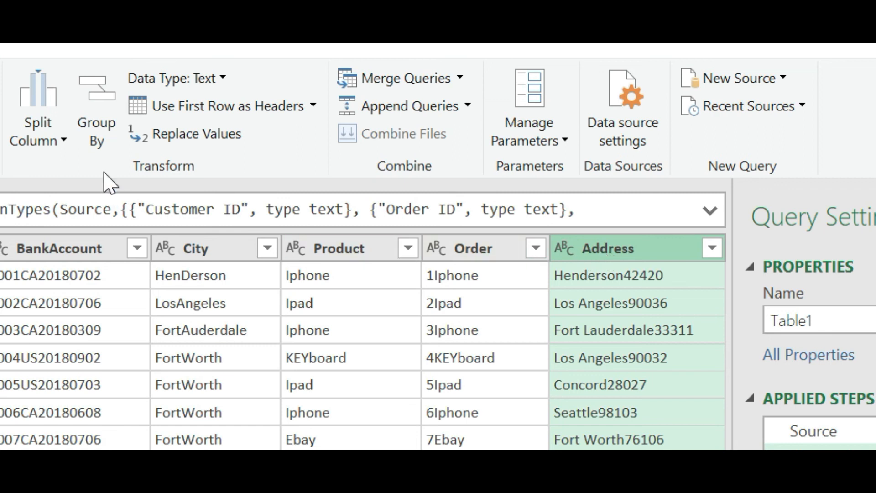
Split the Address column by non-digit to digit, separating the city name from the postal code
{"action": "left_click", "coordinate": [64, 140]}
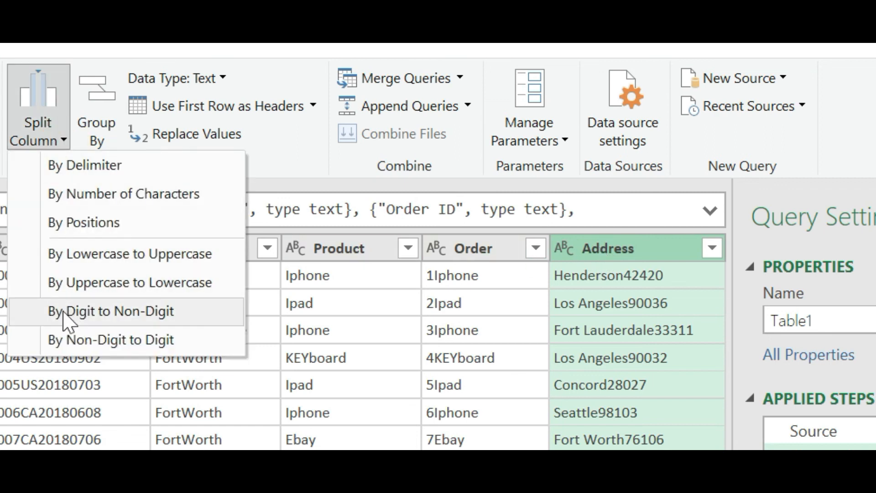
{"action": "left_click", "coordinate": [73, 340]}
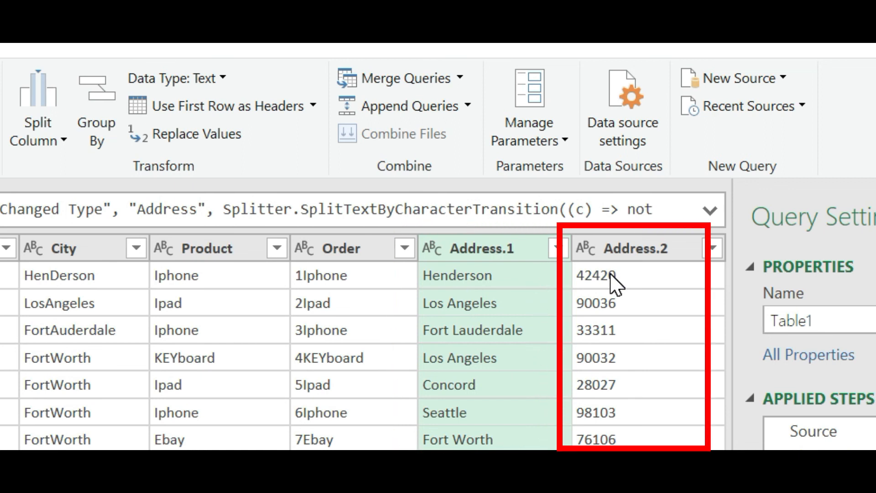
{"action": "left_click", "coordinate": [451, 304]}
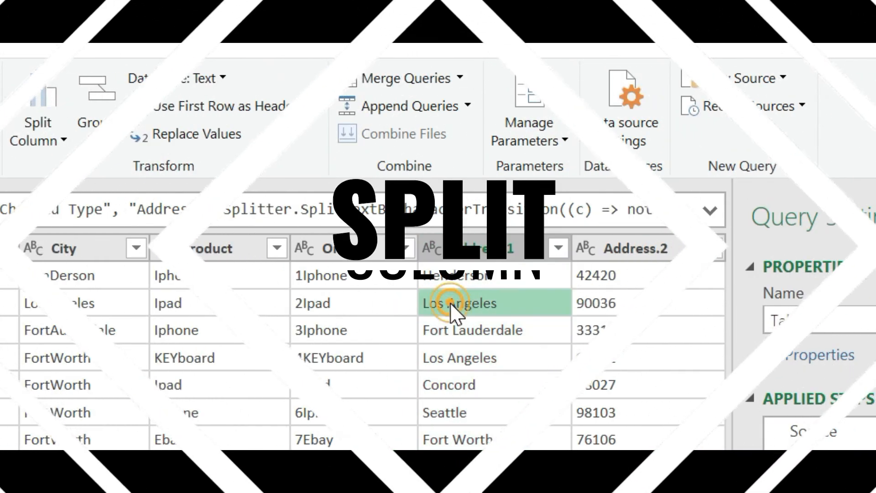